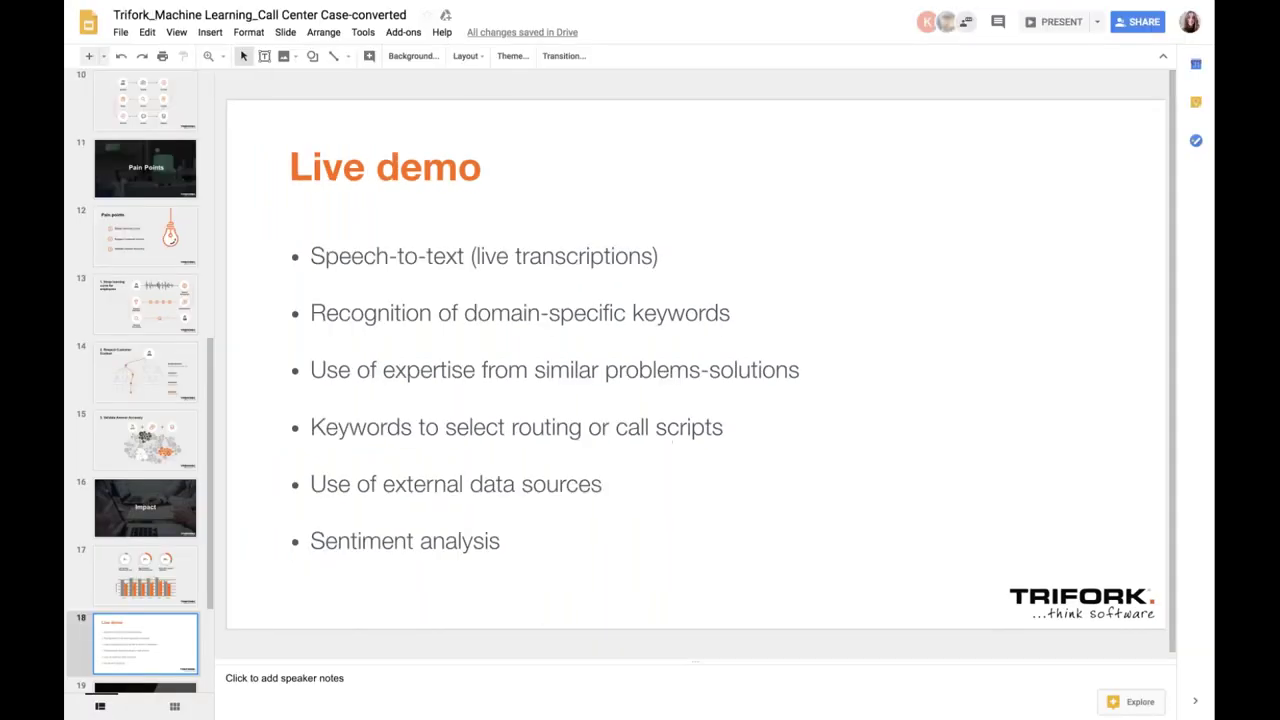
{"action": "left_click", "coordinate": [724, 146]}
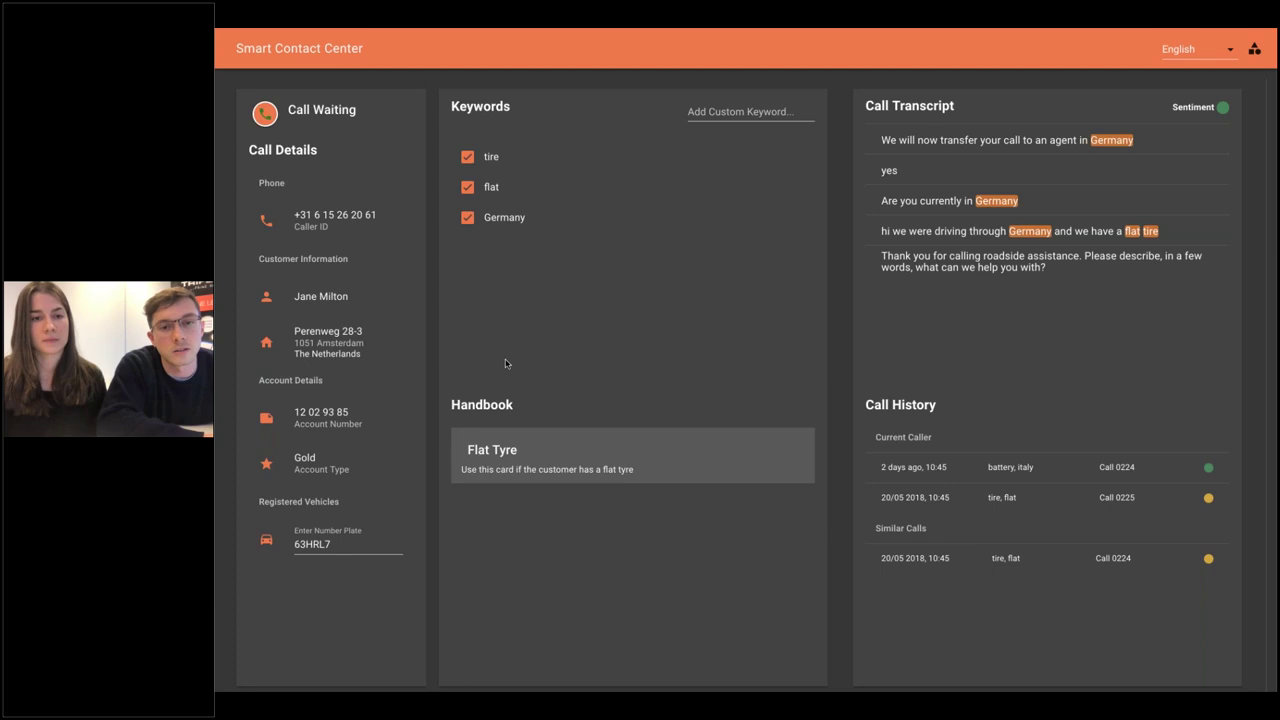
Exclude and re-include the flat keyword, and view the Flat Tyre handbook card before returning to the card list
{"action": "left_click", "coordinate": [468, 188]}
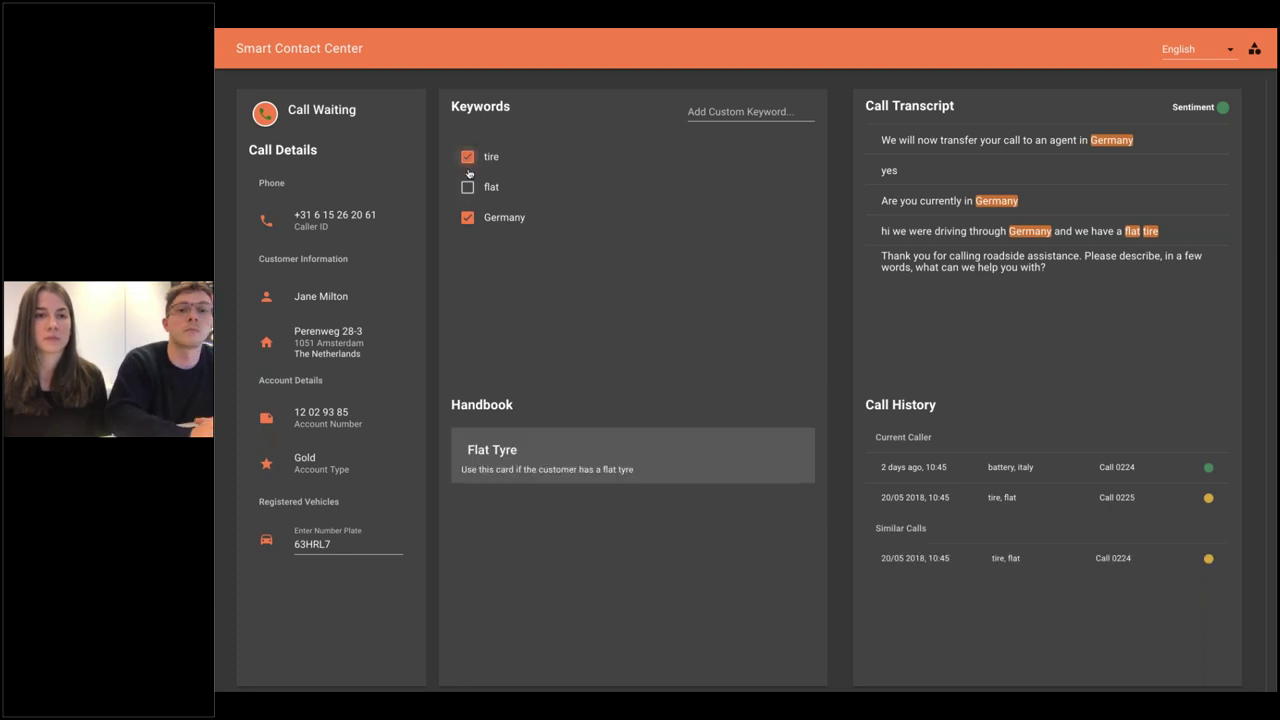
{"action": "left_click", "coordinate": [468, 187]}
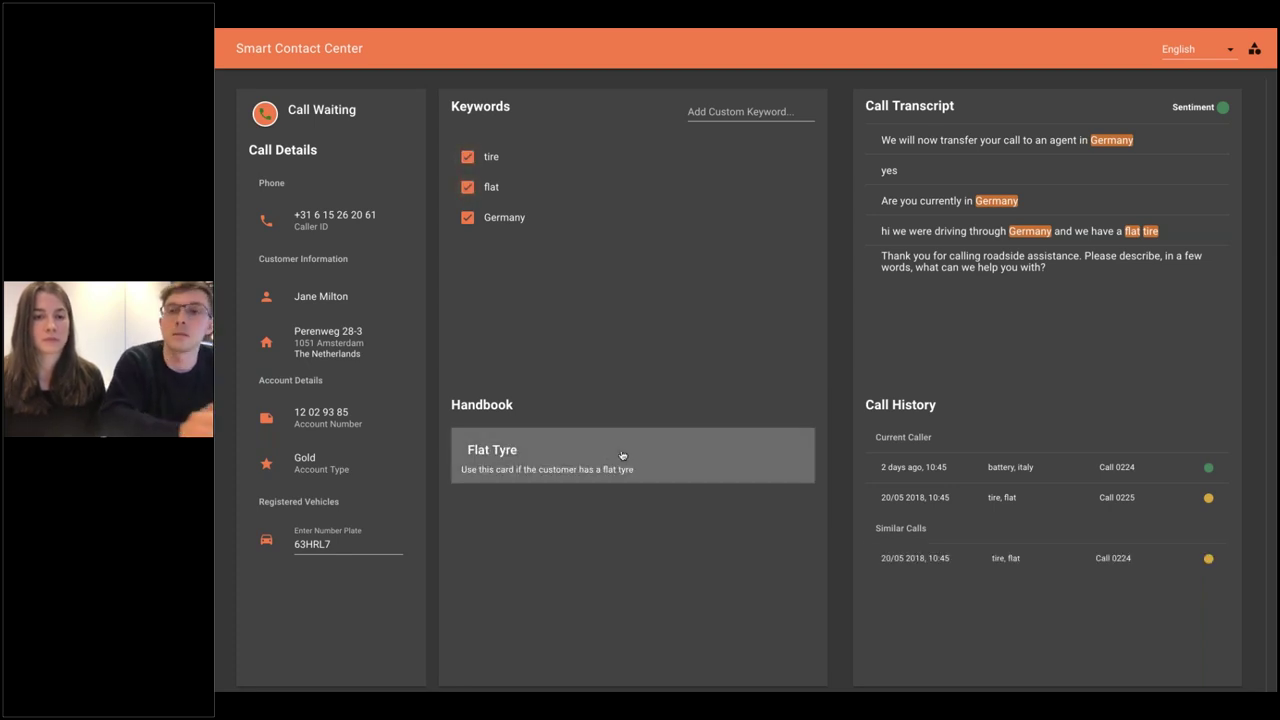
{"action": "left_click", "coordinate": [687, 460]}
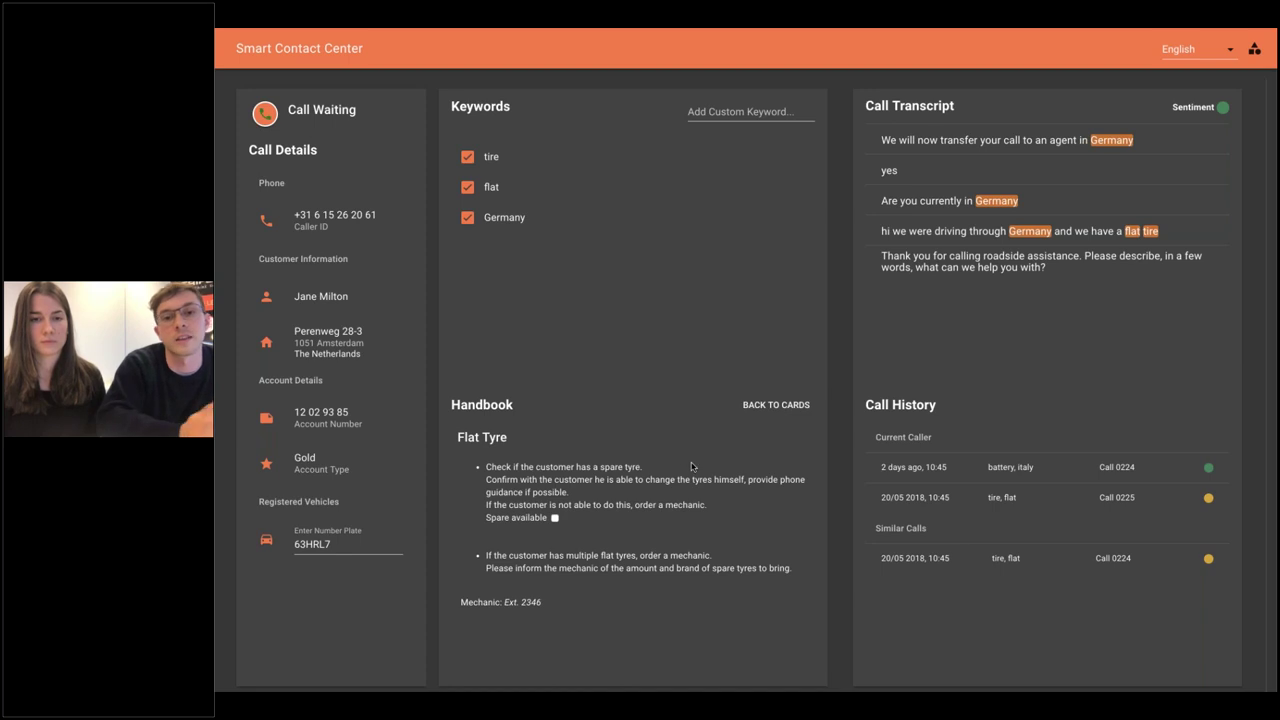
{"action": "left_click", "coordinate": [765, 405]}
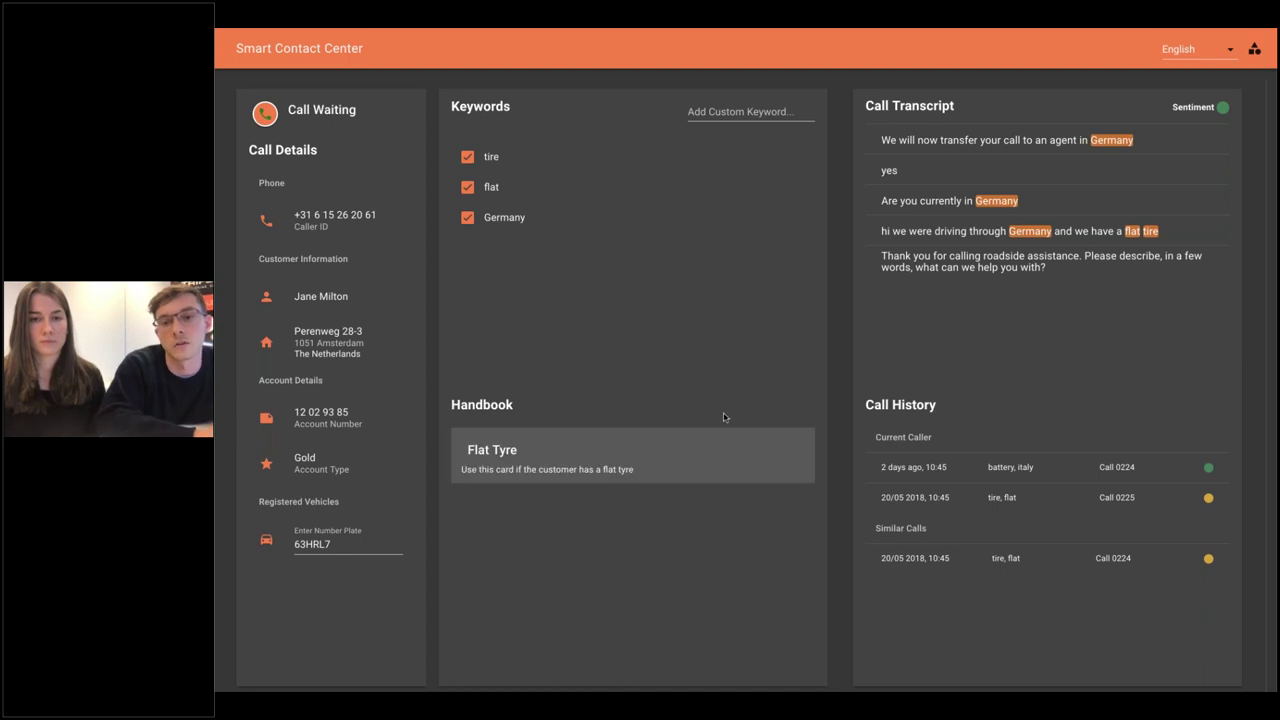
Read the details of the similar call about a flat tire, close them, and point out the call's sentiment indicator
{"action": "left_click", "coordinate": [978, 568]}
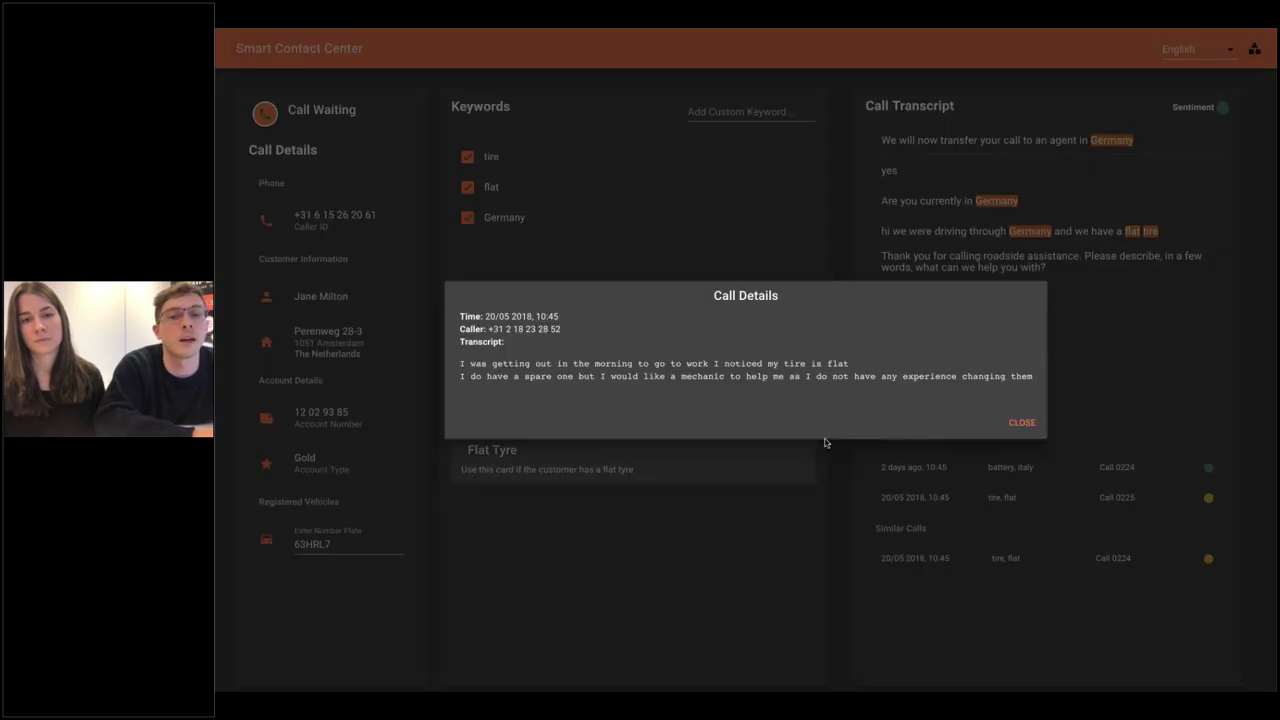
{"action": "left_click", "coordinate": [1009, 423]}
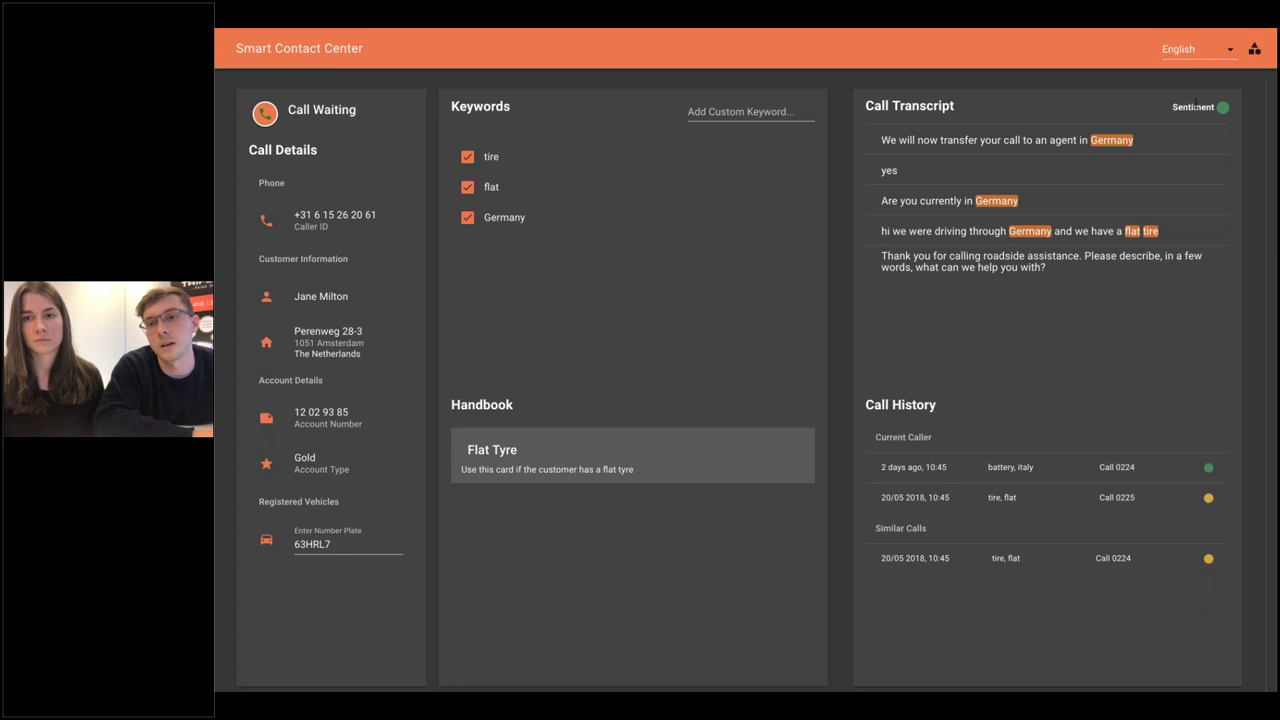
{"action": "double_click", "coordinate": [1195, 107]}
{"action": "left_click", "coordinate": [1206, 98]}
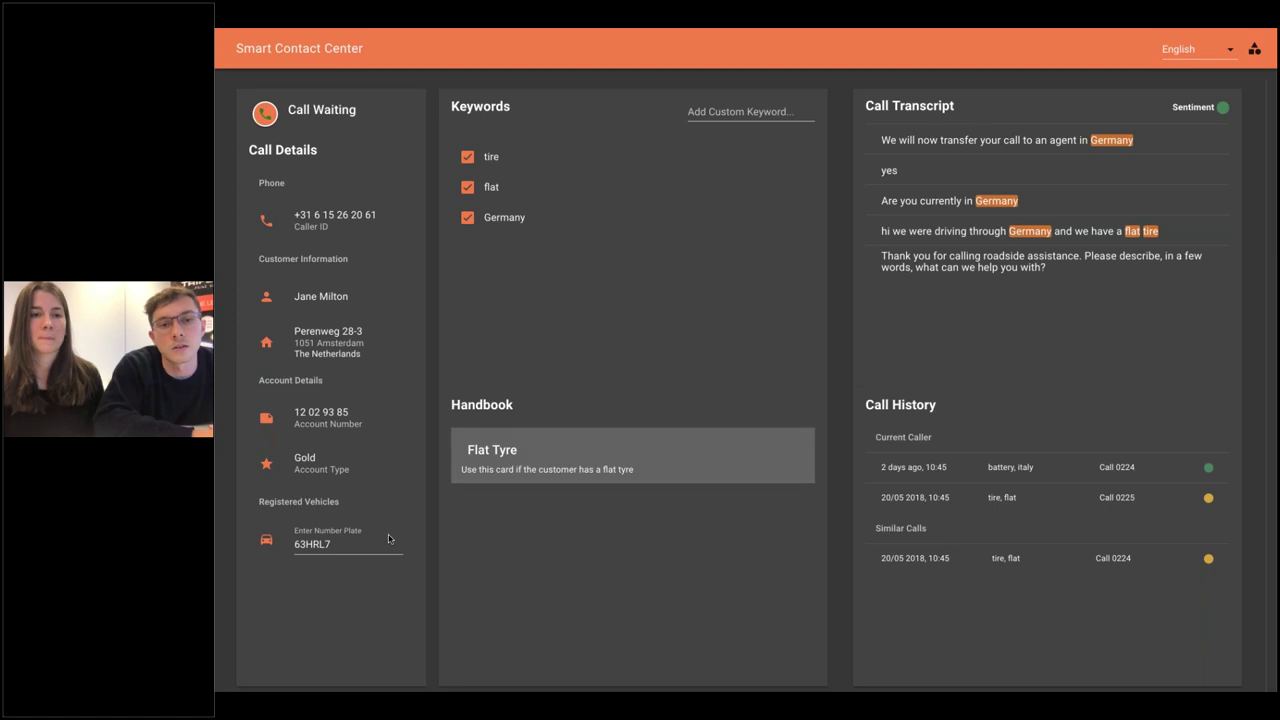
Look up the registered vehicle by the number plate already entered and answer the waiting call
{"action": "left_click", "coordinate": [341, 548]}
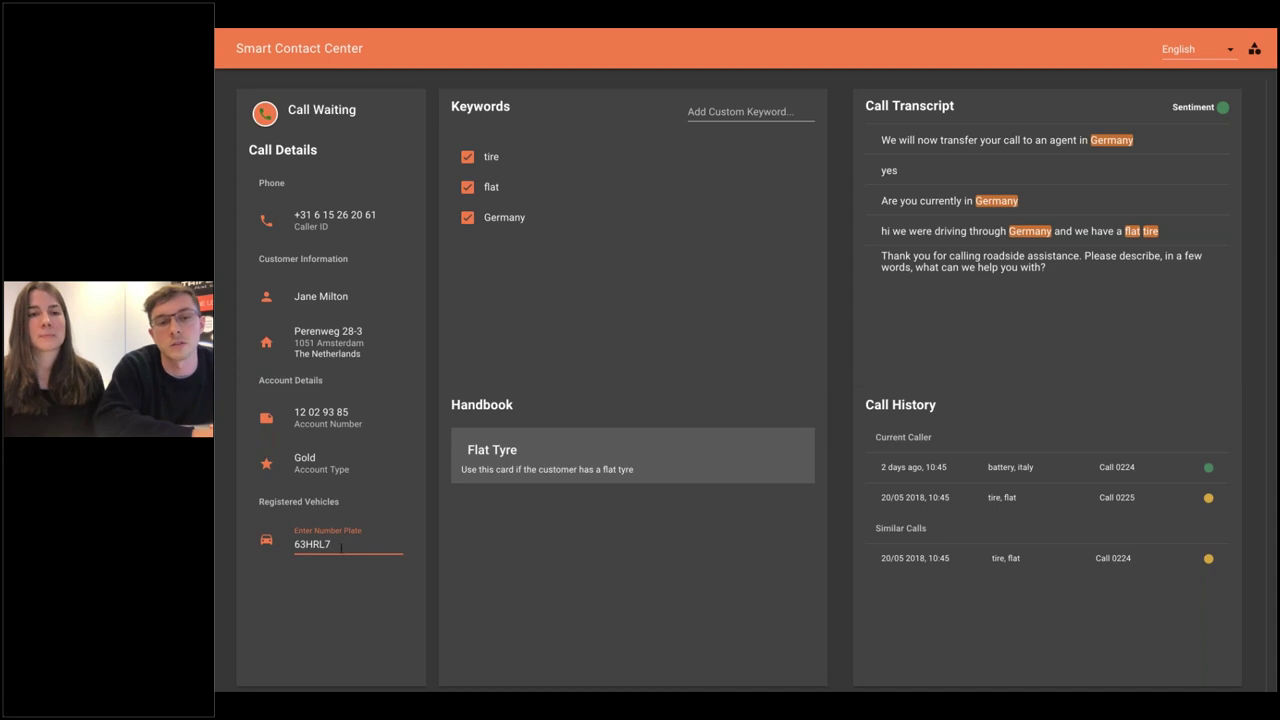
{"action": "key", "text": "Return"}
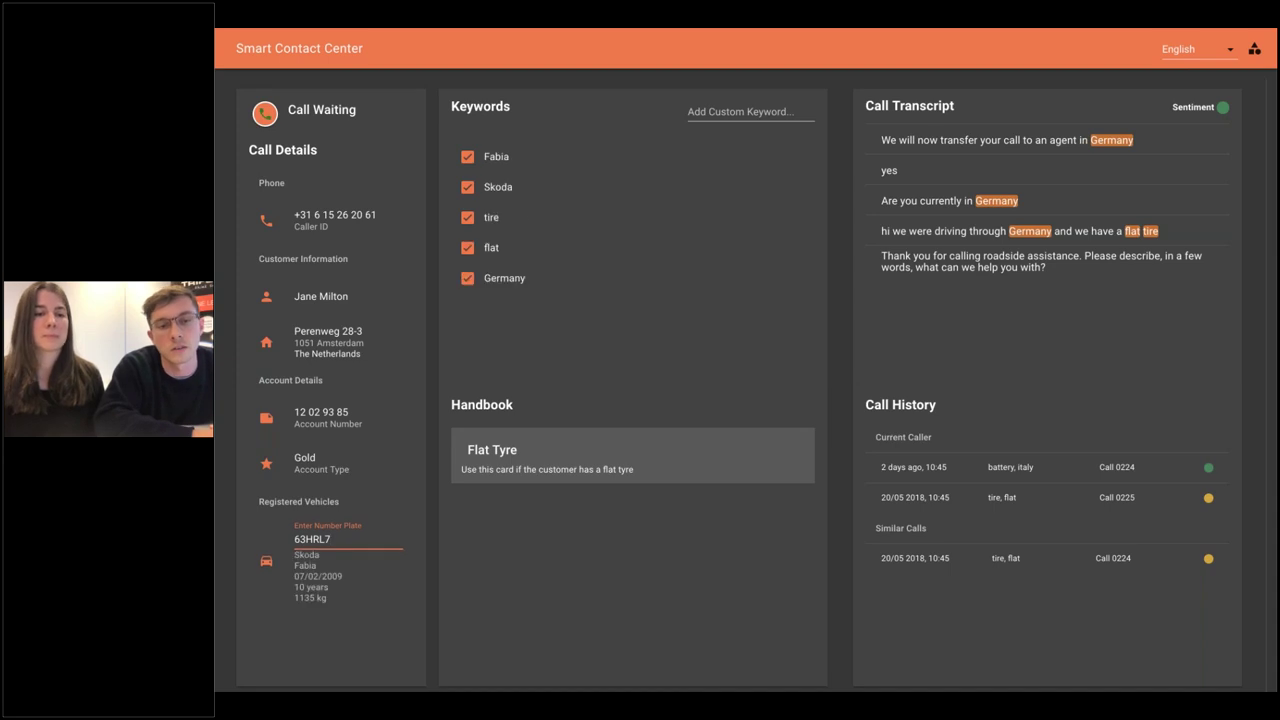
{"action": "left_click", "coordinate": [265, 115]}
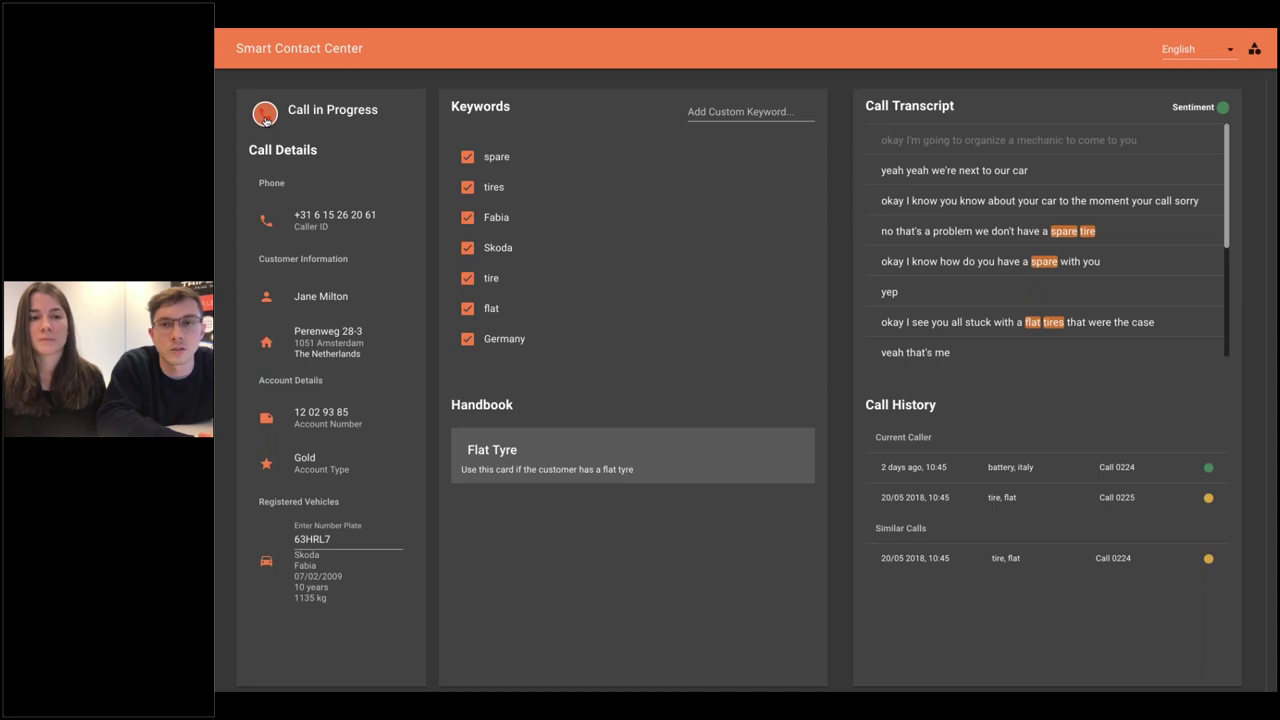
Consult the Flat Tyre handbook card during the ongoing call and return to the card list
{"action": "left_click", "coordinate": [663, 449]}
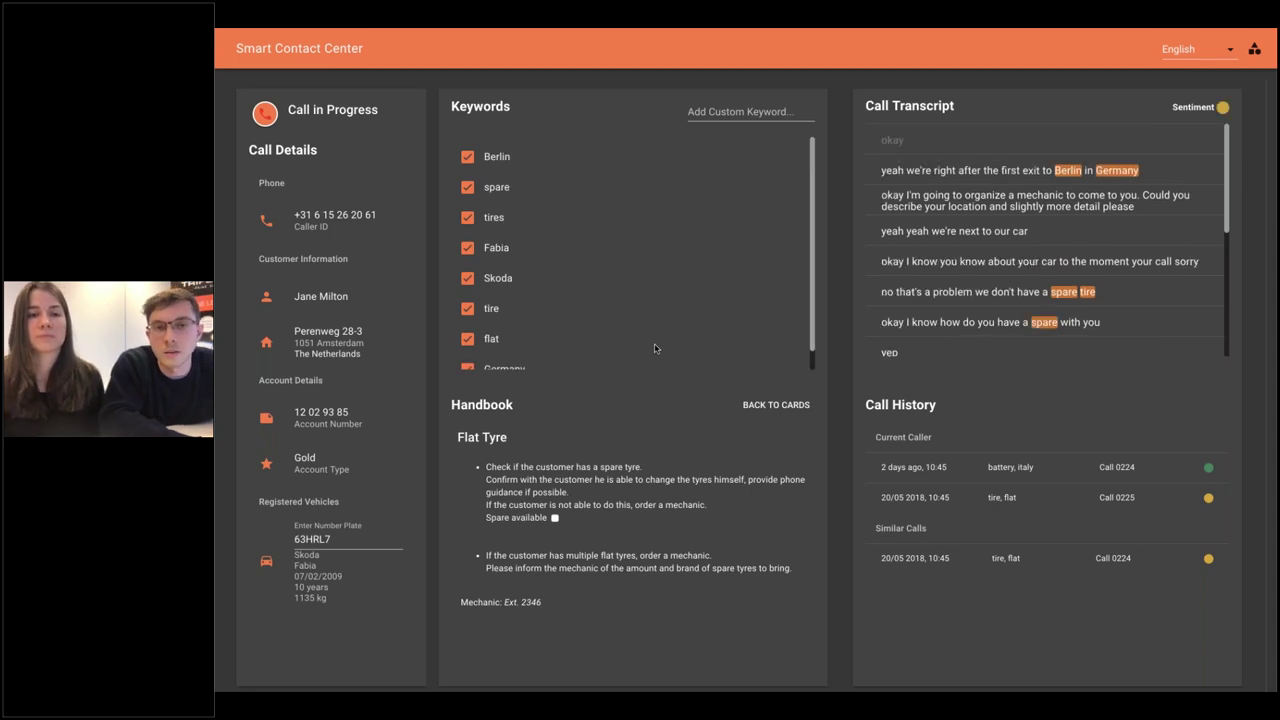
{"action": "left_click", "coordinate": [758, 407]}
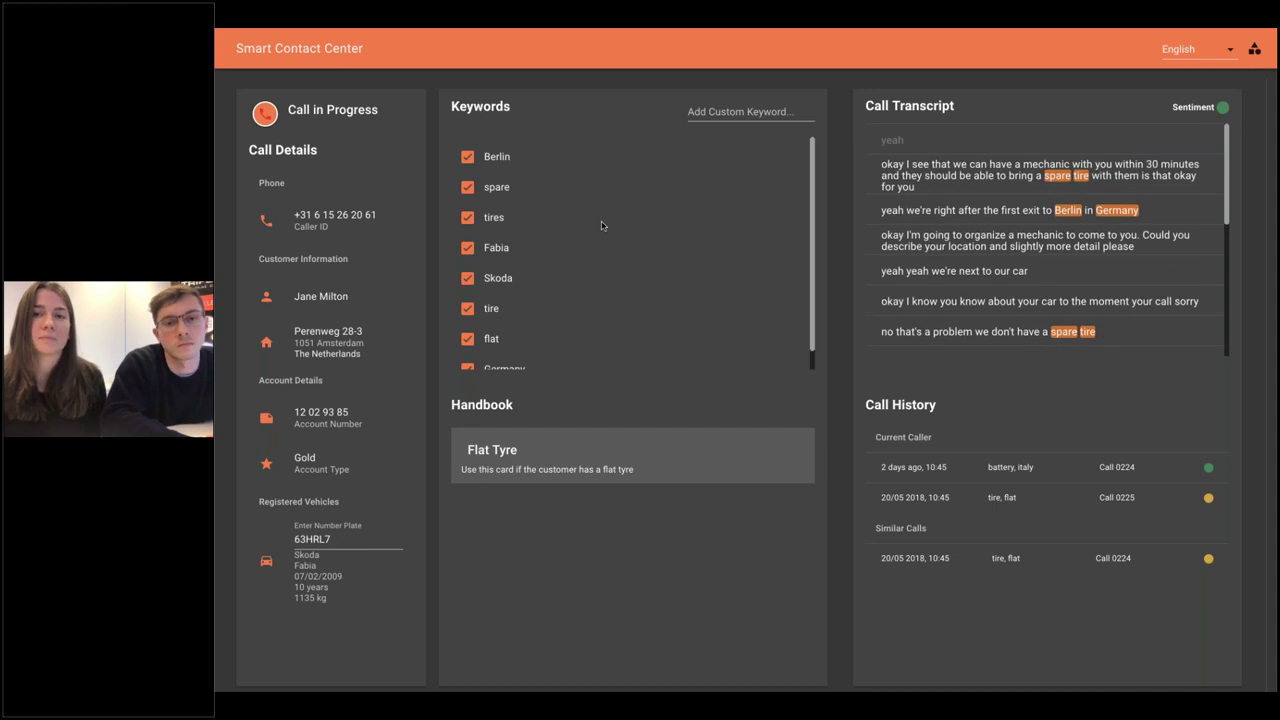
Deselect the tires keyword and end the call in progress
{"action": "left_click", "coordinate": [467, 217]}
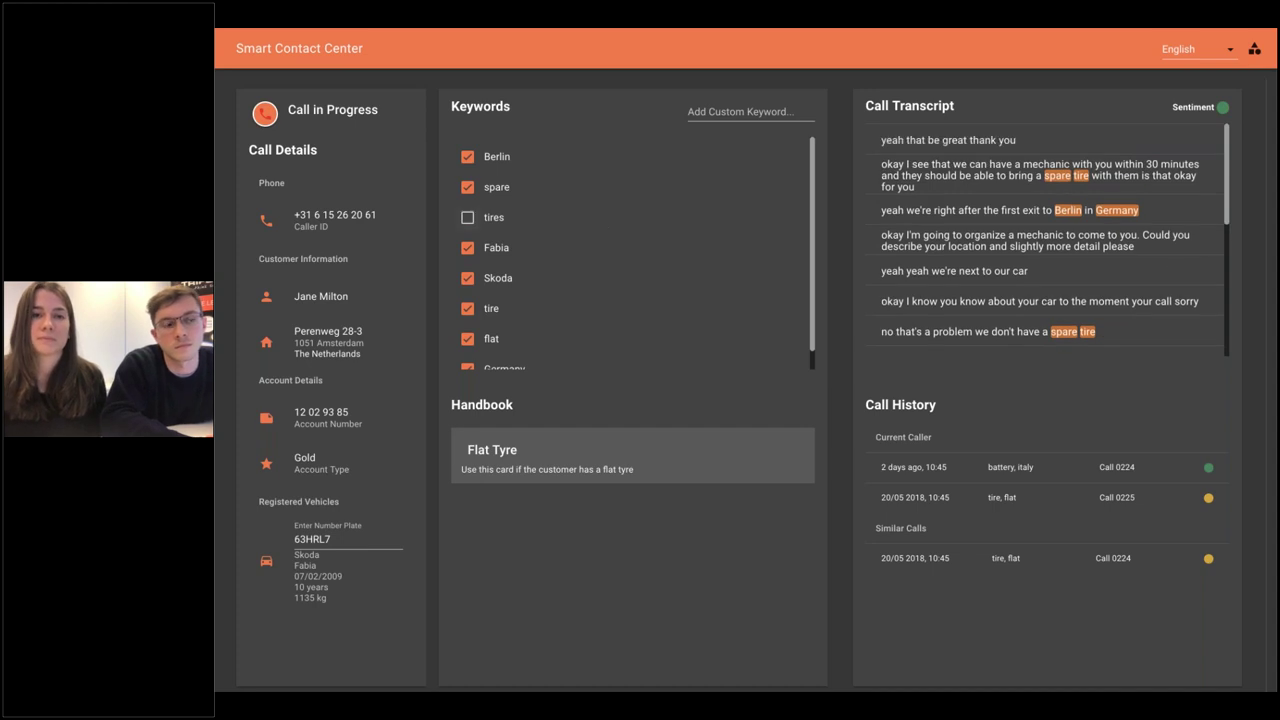
{"action": "left_click", "coordinate": [266, 116]}
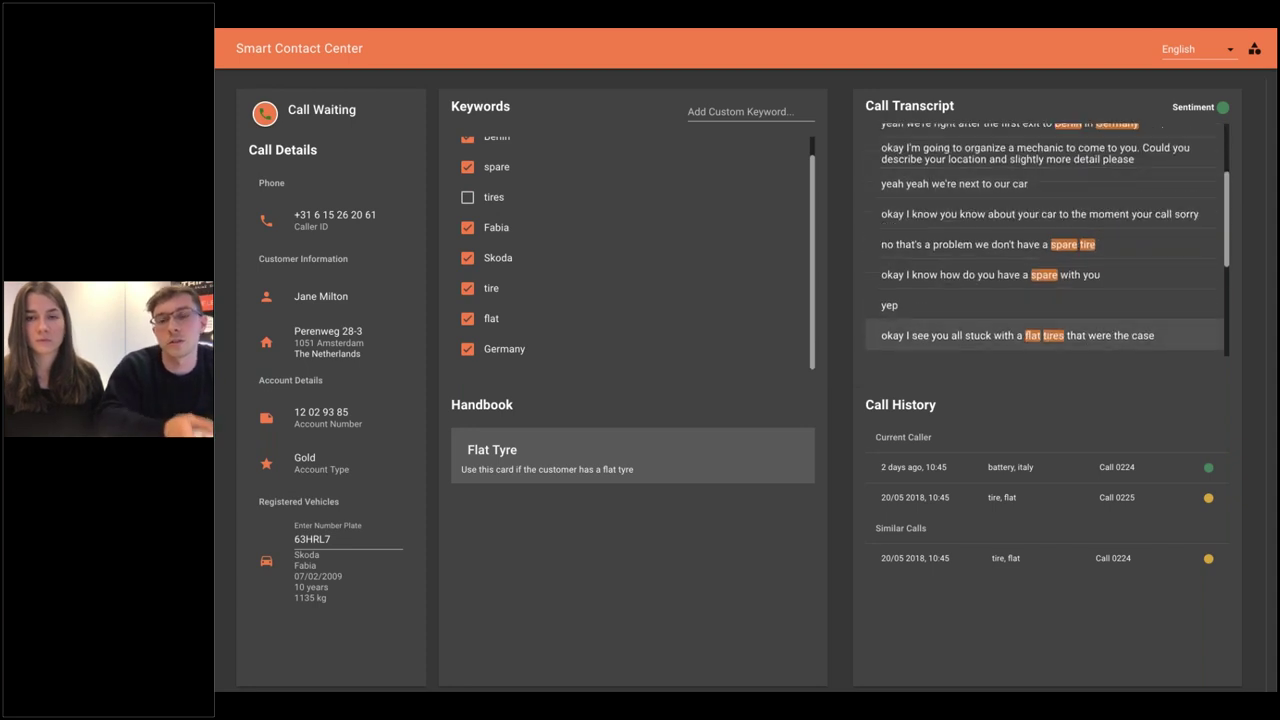
Reselect the tires and Fabia keywords so that every detected keyword is included
{"action": "scroll", "coordinate": [915, 304], "scroll_direction": "up", "scroll_amount": 1}
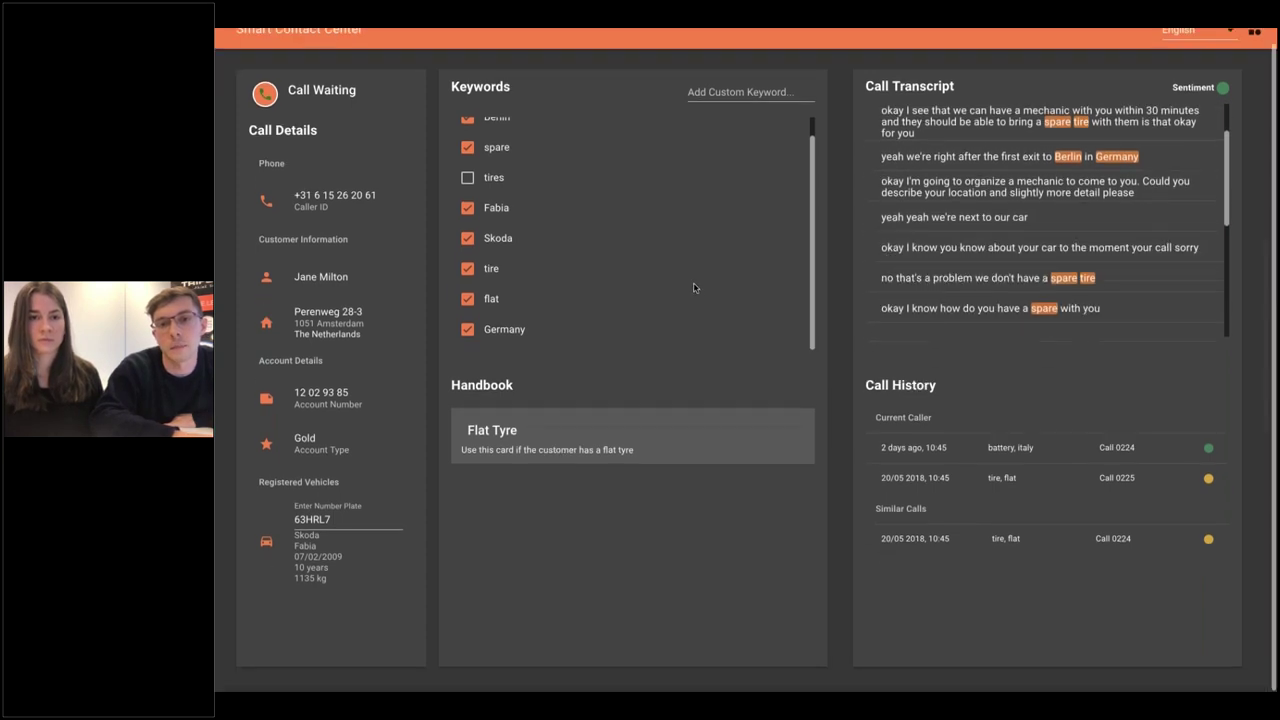
{"action": "scroll", "coordinate": [631, 244], "scroll_direction": "up", "scroll_amount": 1}
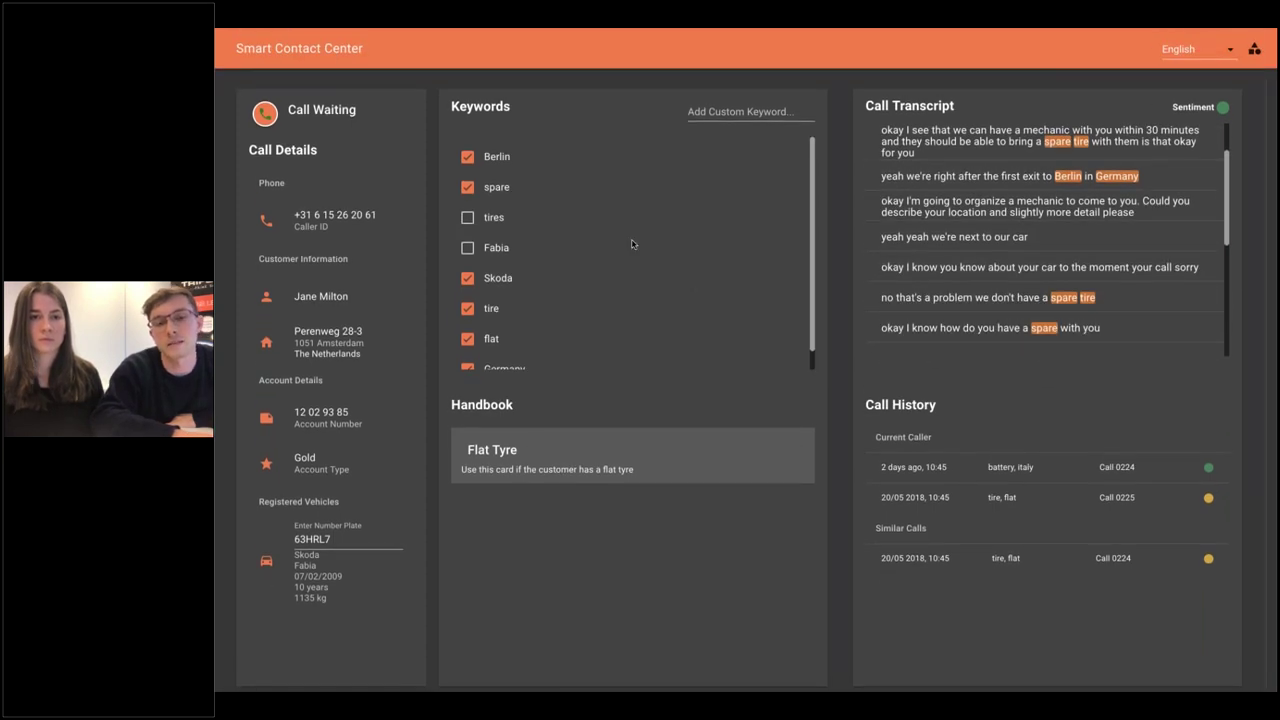
{"action": "left_click", "coordinate": [467, 217]}
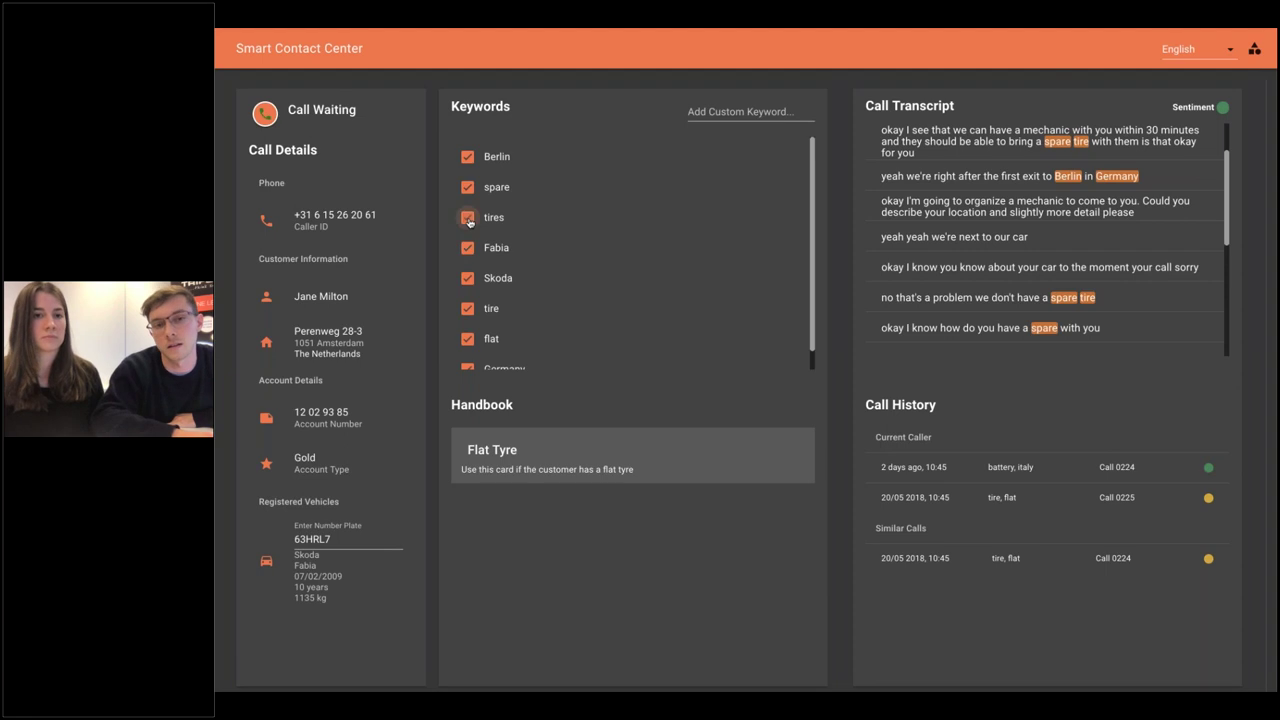
Add the custom keywords "lost keys" to the keyword list
{"action": "left_click", "coordinate": [750, 112]}
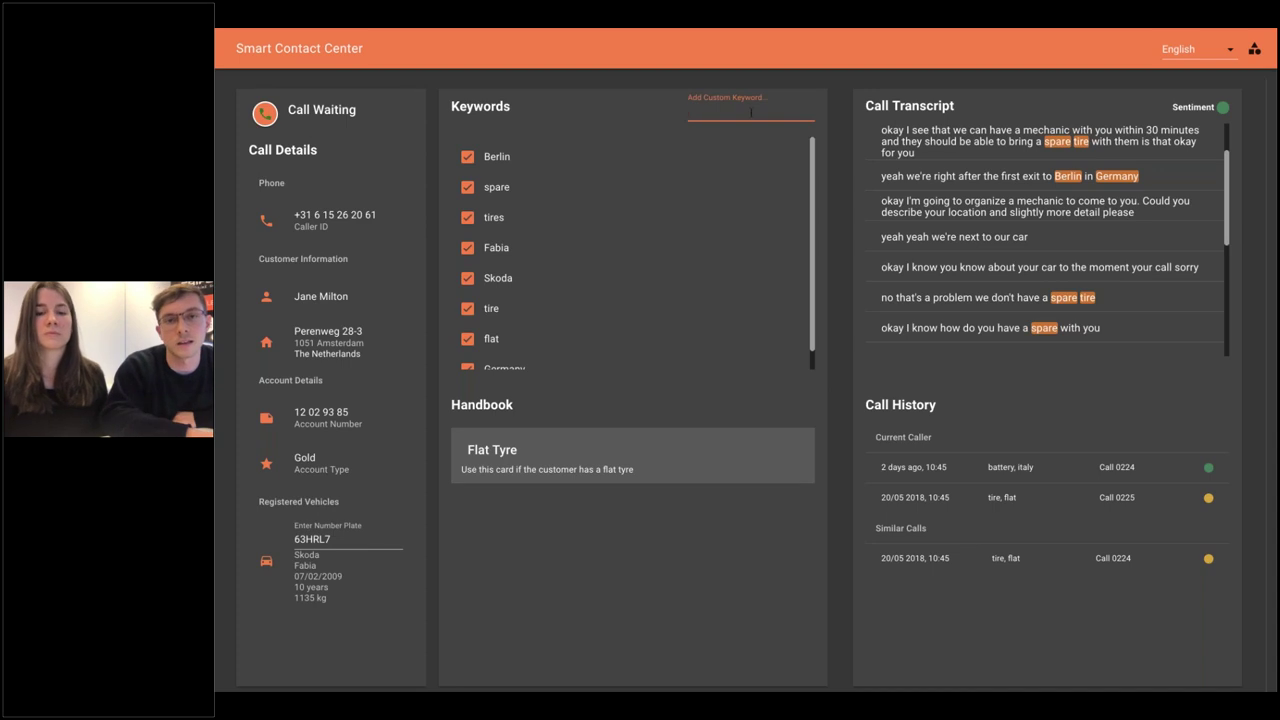
{"action": "type", "text": "lost"}
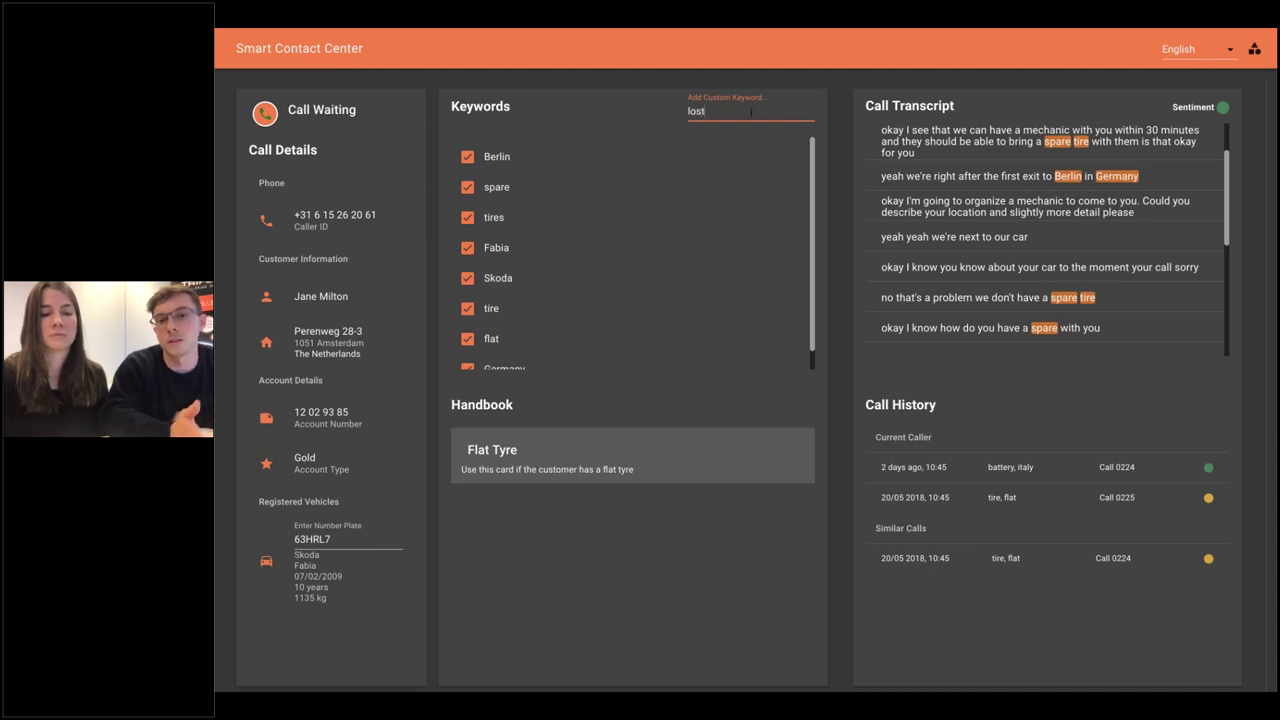
{"action": "type", "text": " keys"}
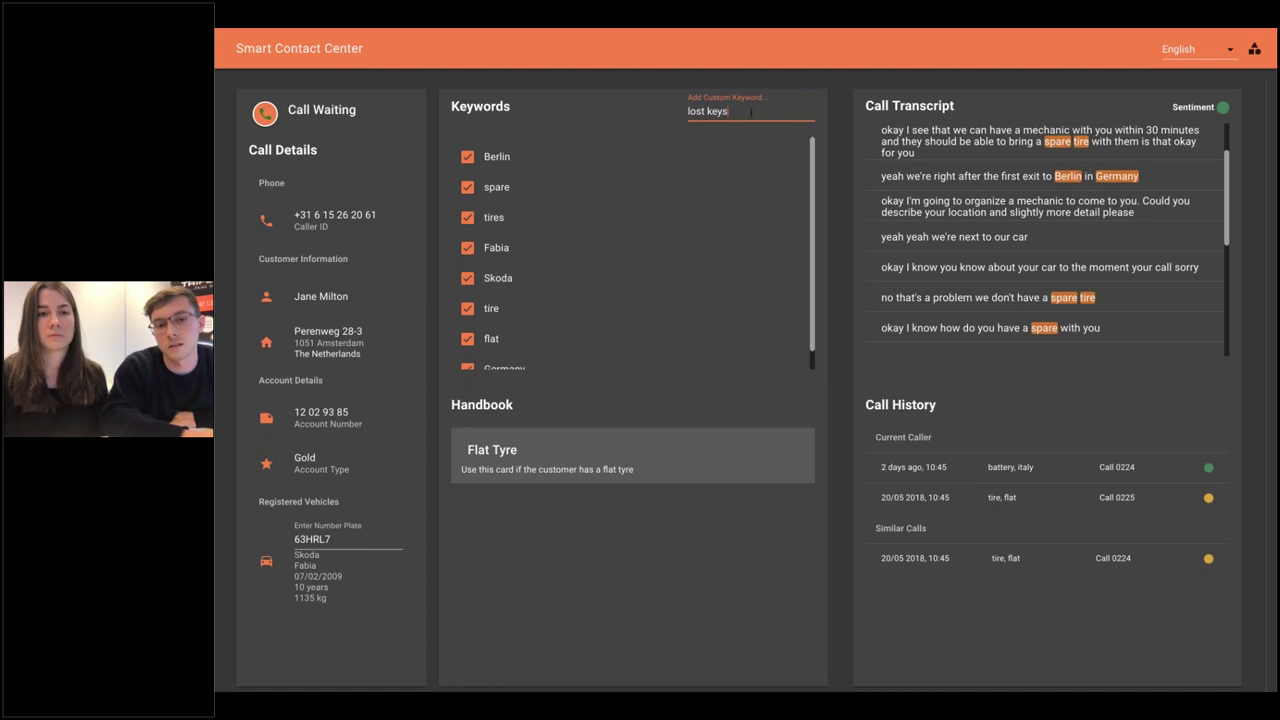
{"action": "key", "text": "Return"}
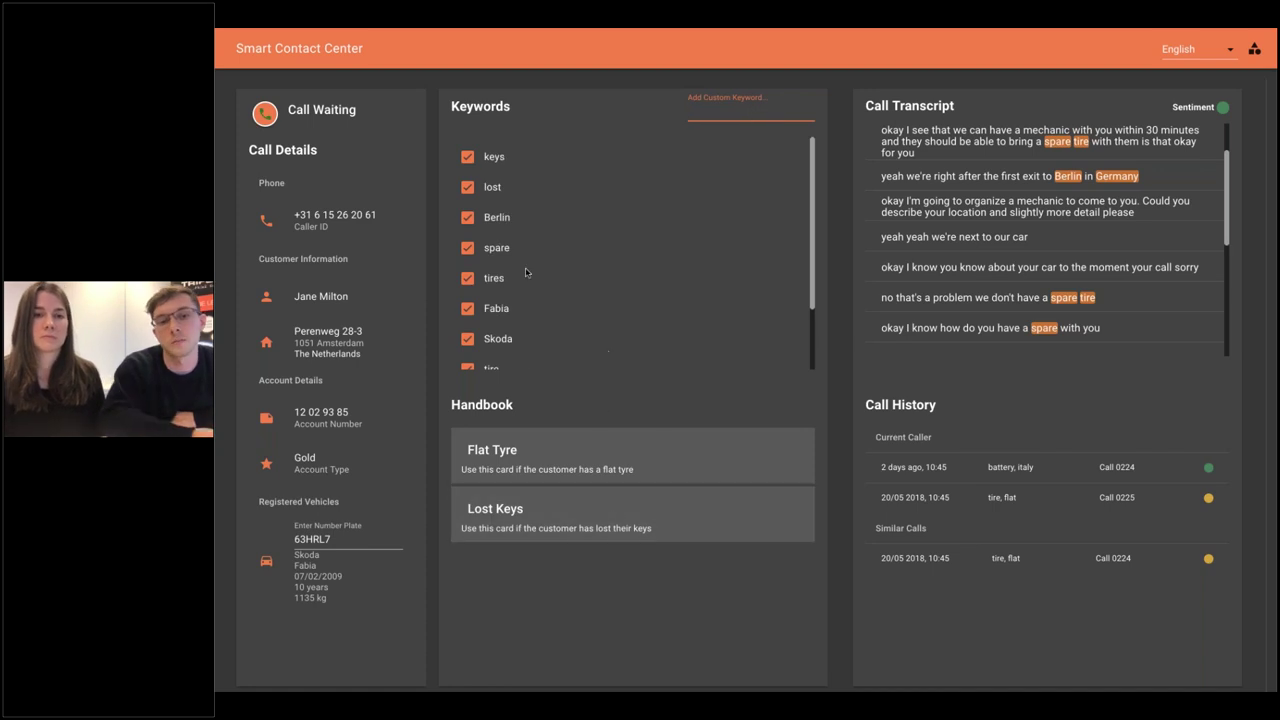
Deselect the lost and keys keywords and select both again to compare the suggested handbook cards
{"action": "left_click", "coordinate": [468, 189]}
{"action": "left_click", "coordinate": [467, 157]}
{"action": "left_click", "coordinate": [467, 187]}
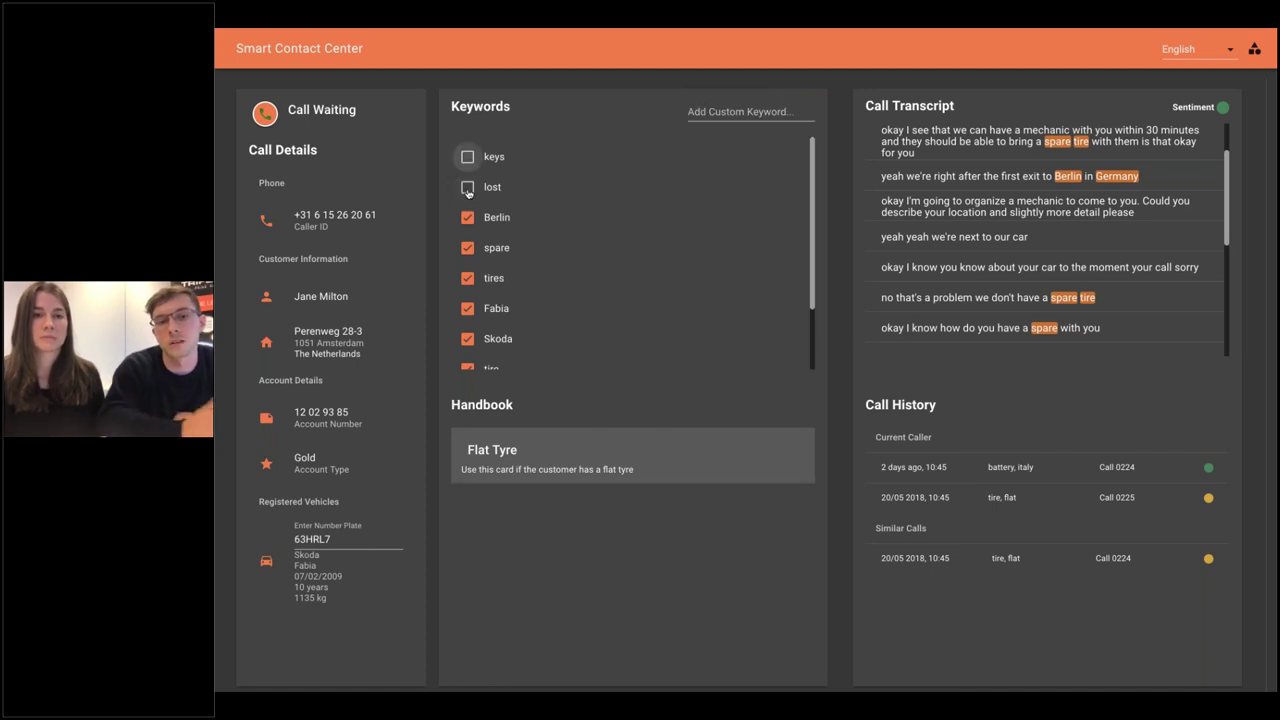
{"action": "left_click", "coordinate": [467, 157]}
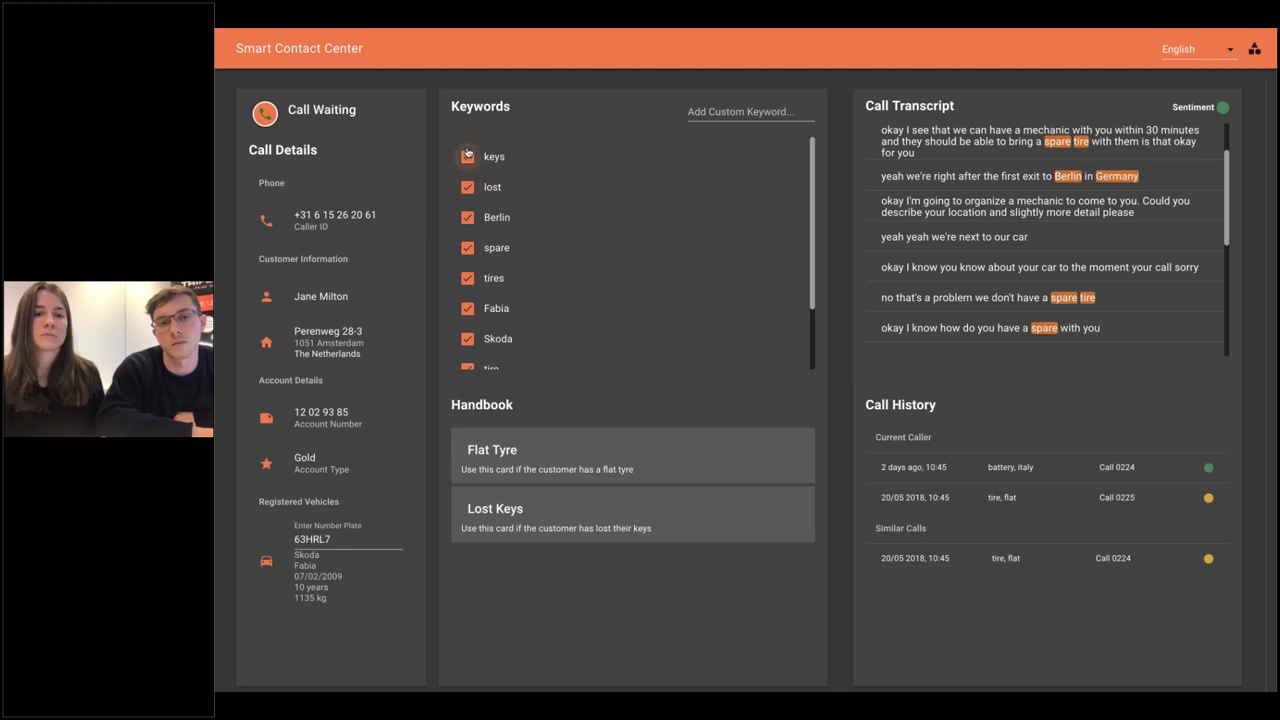
View the Lost Keys handbook card and return to the card list
{"action": "left_click", "coordinate": [669, 507]}
{"action": "left_click", "coordinate": [777, 405]}
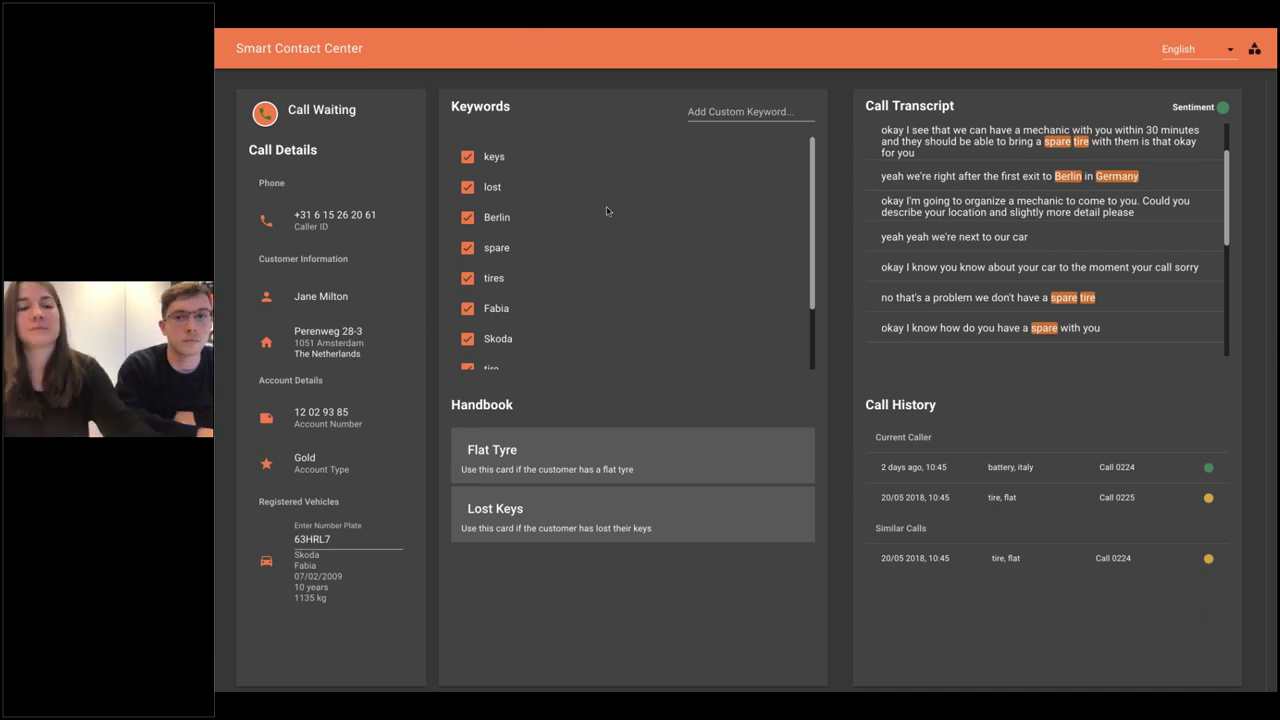
Switch to the Google Slides deck, present it from the Live demo slide and advance to Key Takeaways
{"action": "mouse_move", "coordinate": [420, 75]}
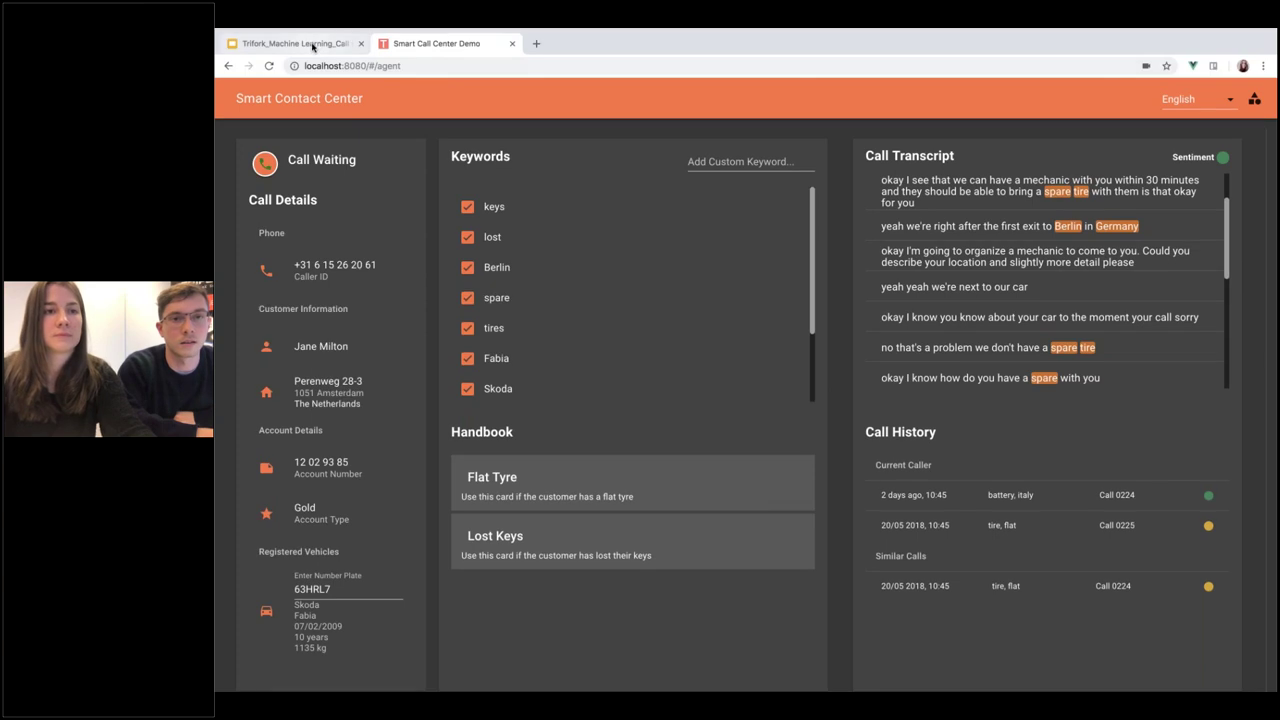
{"action": "left_click", "coordinate": [313, 46]}
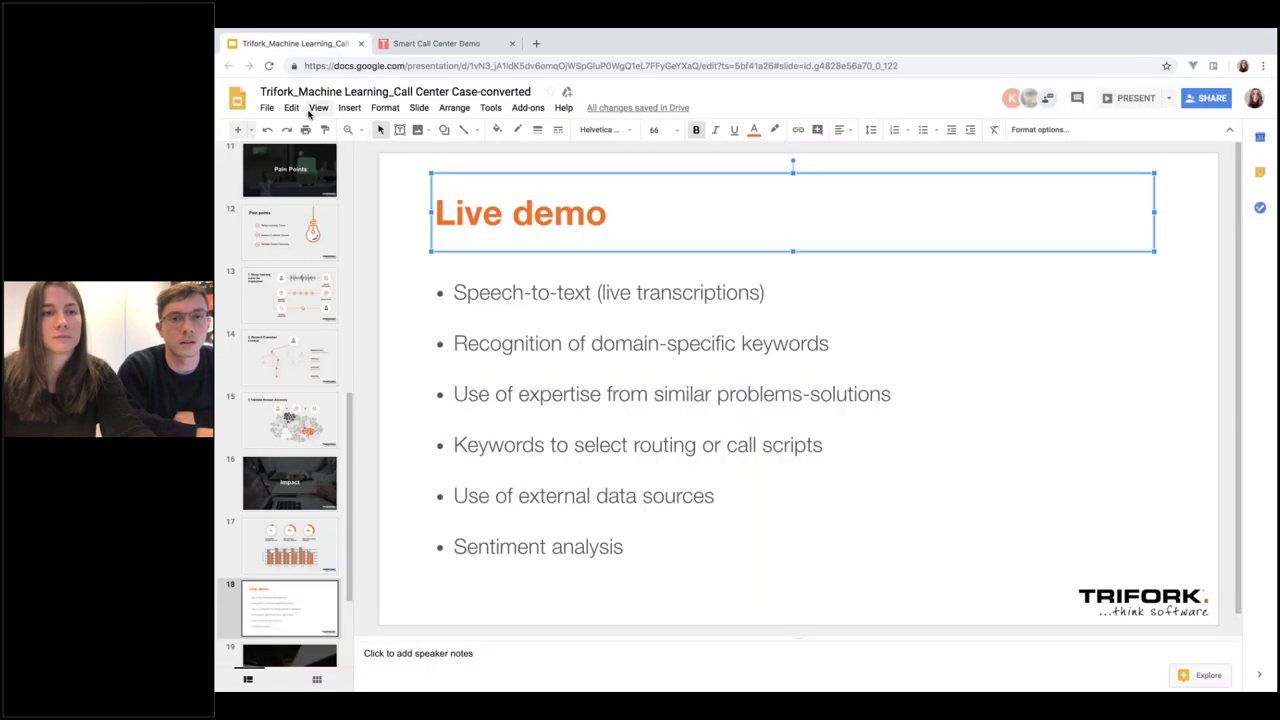
{"action": "left_click", "coordinate": [318, 107]}
{"action": "left_click", "coordinate": [340, 130]}
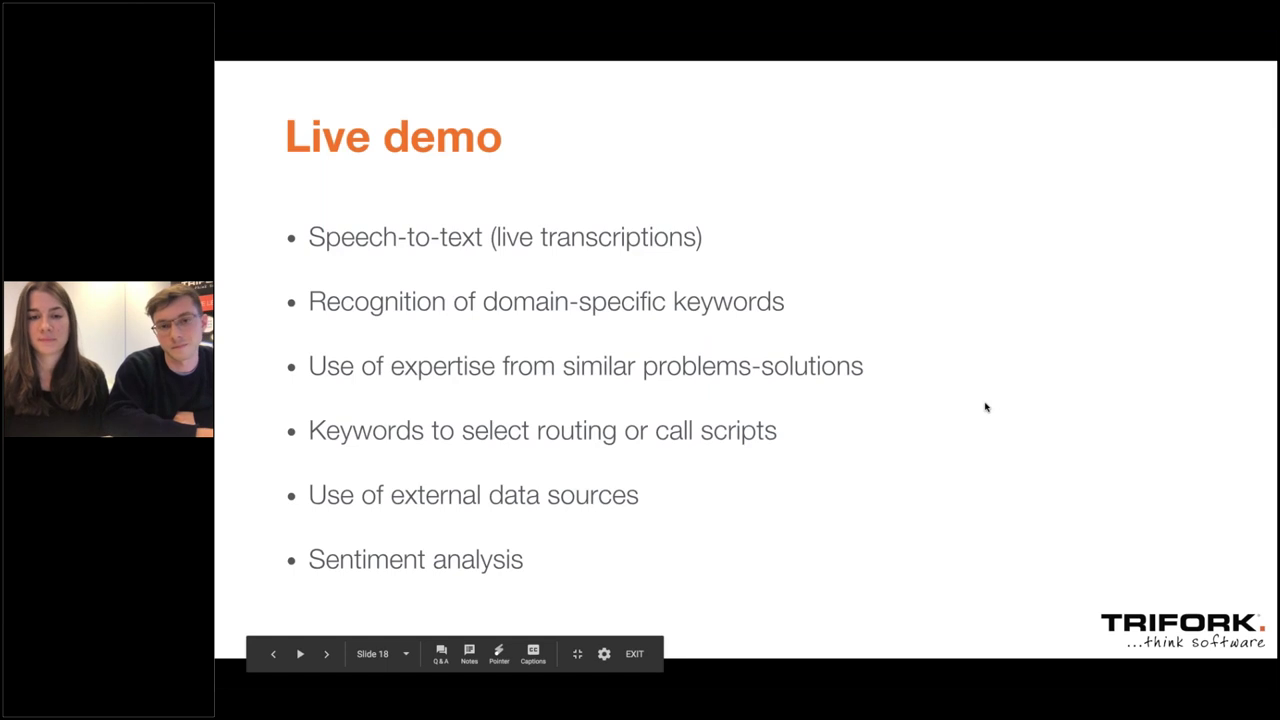
{"action": "key", "text": "Right"}
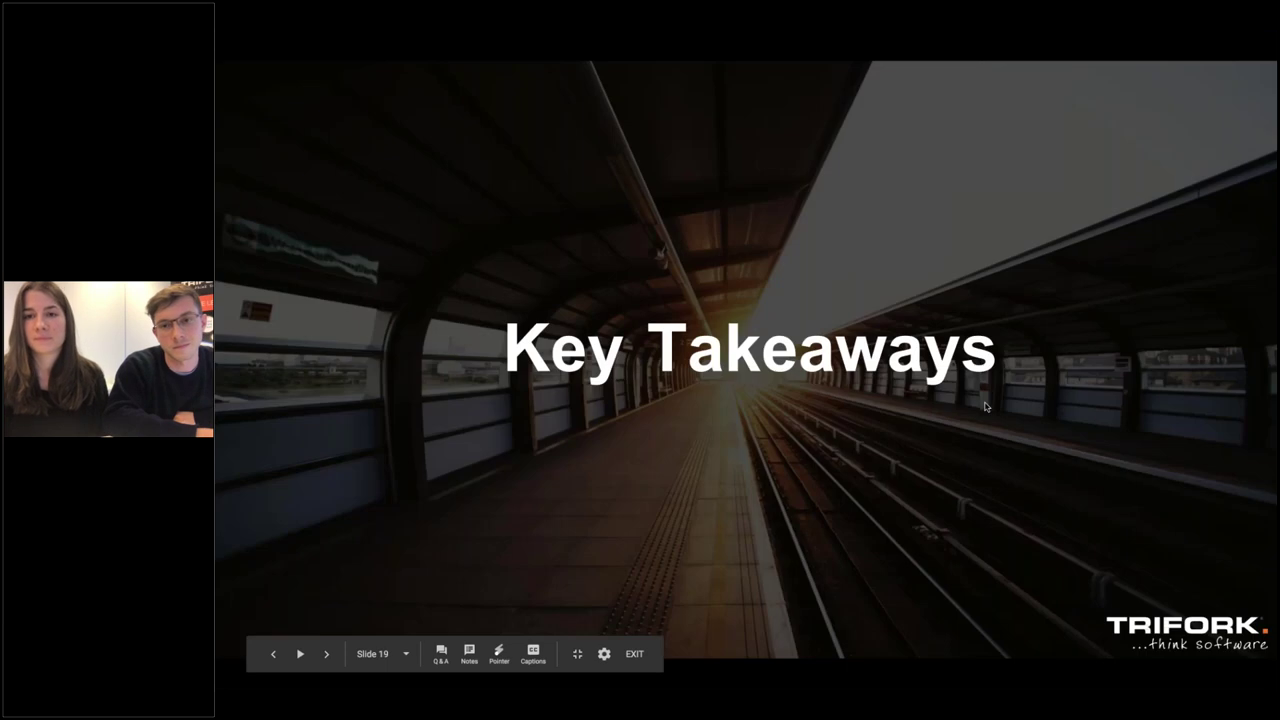
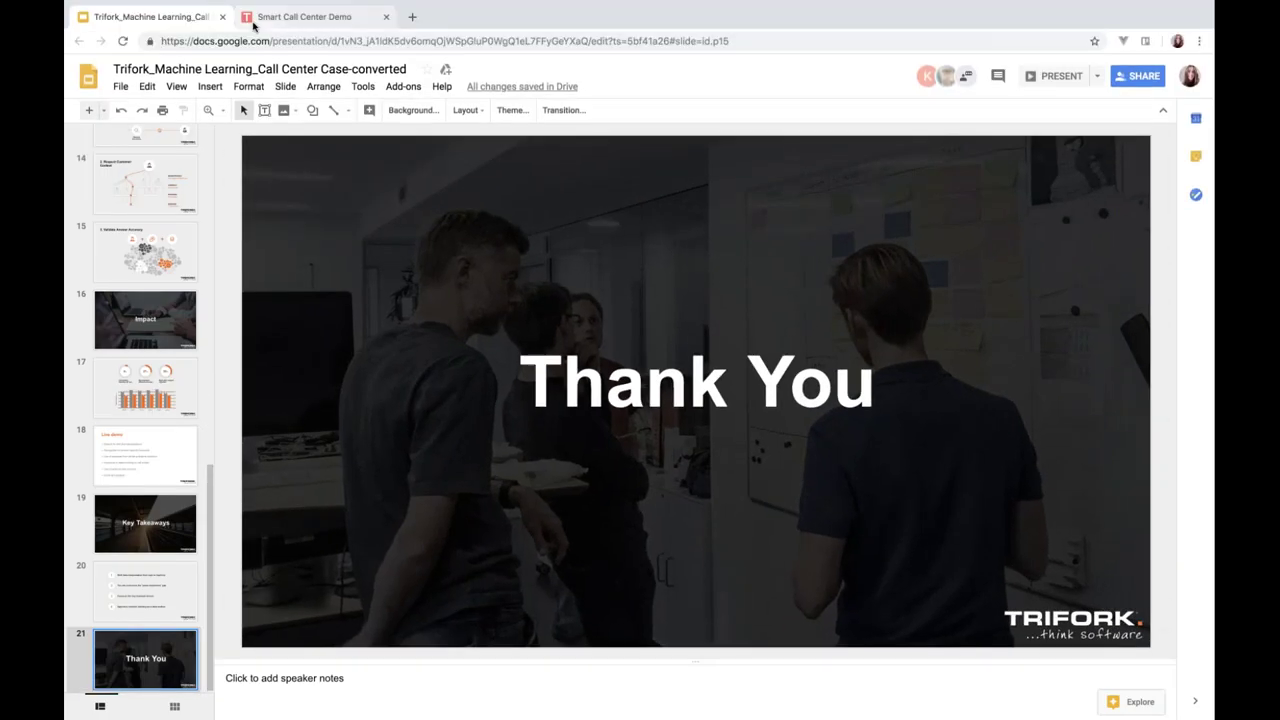
Switch to the Smart Call Center Demo, view the available languages and keep English selected
{"action": "left_click", "coordinate": [255, 20]}
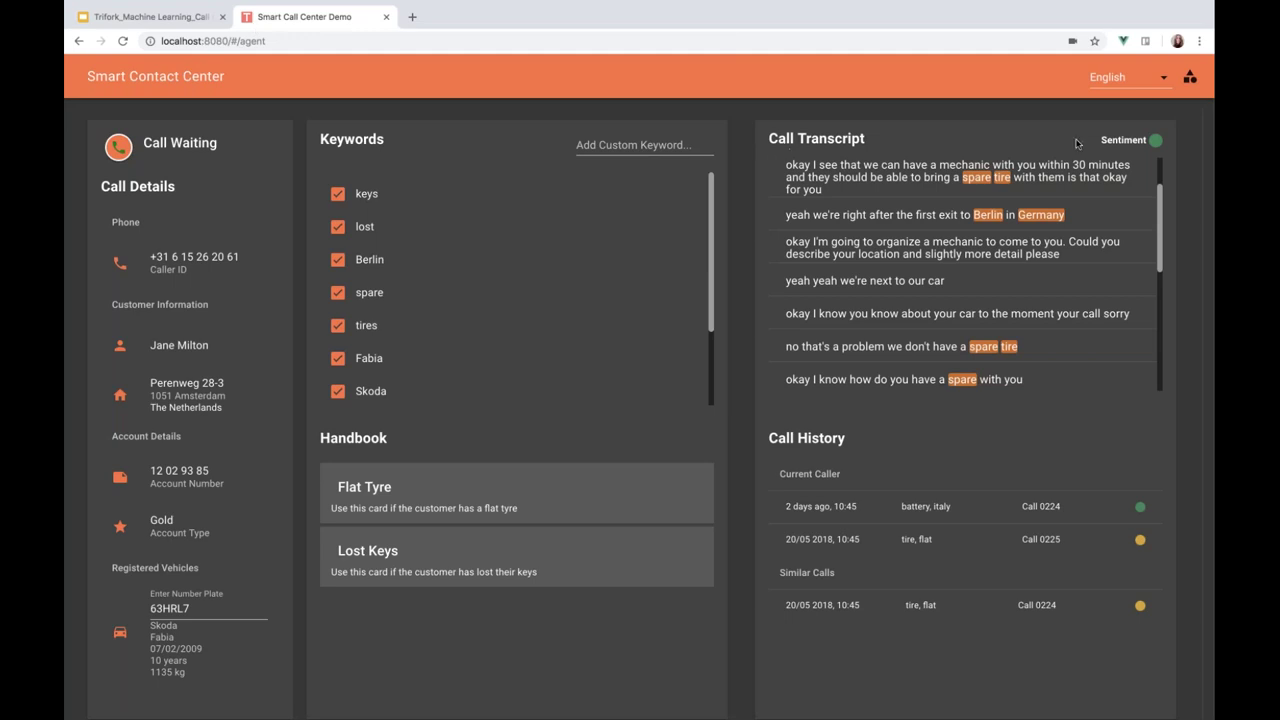
{"action": "left_click", "coordinate": [1152, 80]}
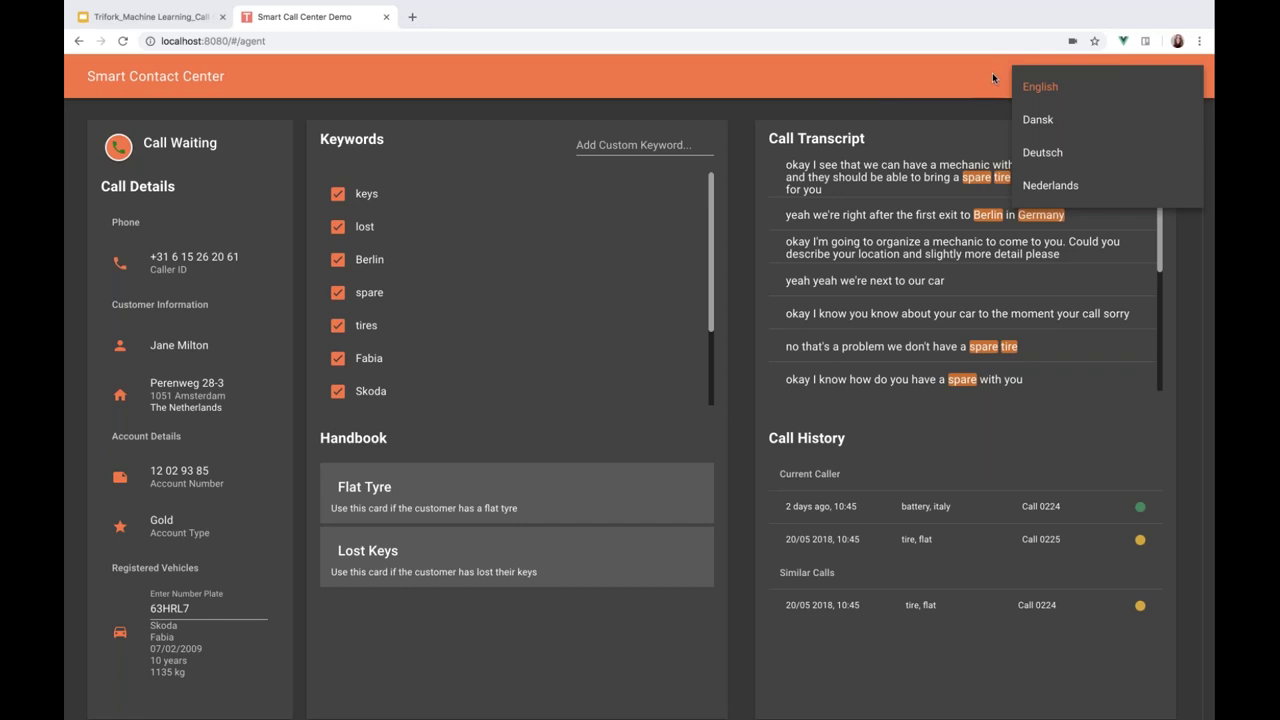
{"action": "left_click", "coordinate": [1058, 90]}
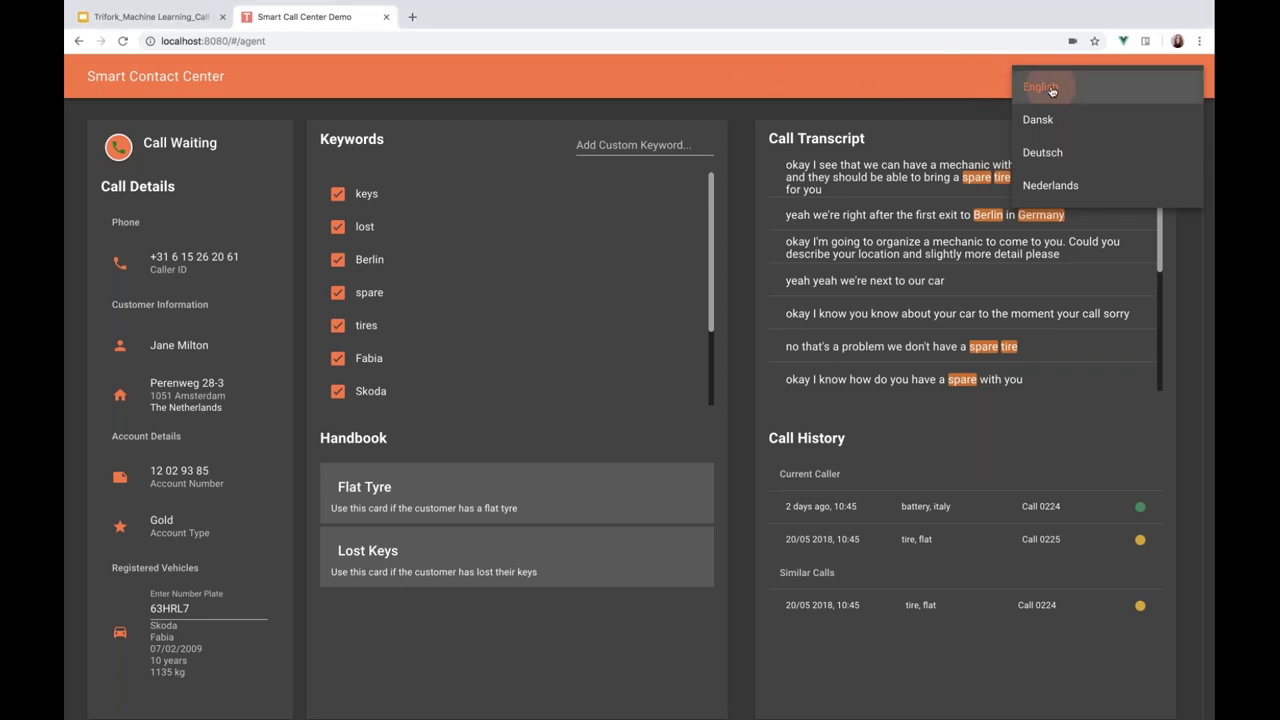